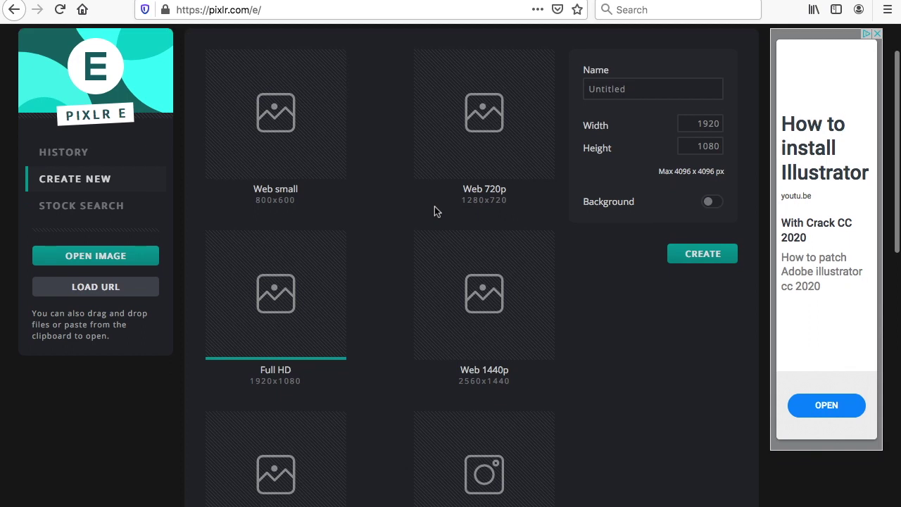
- Create a new image named flower from the Web 1440p preset (2560 x 1440)
{"action": "scroll", "coordinate": [434, 211], "scroll_direction": "up", "scroll_amount": 1}
{"action": "left_click", "coordinate": [489, 328]}
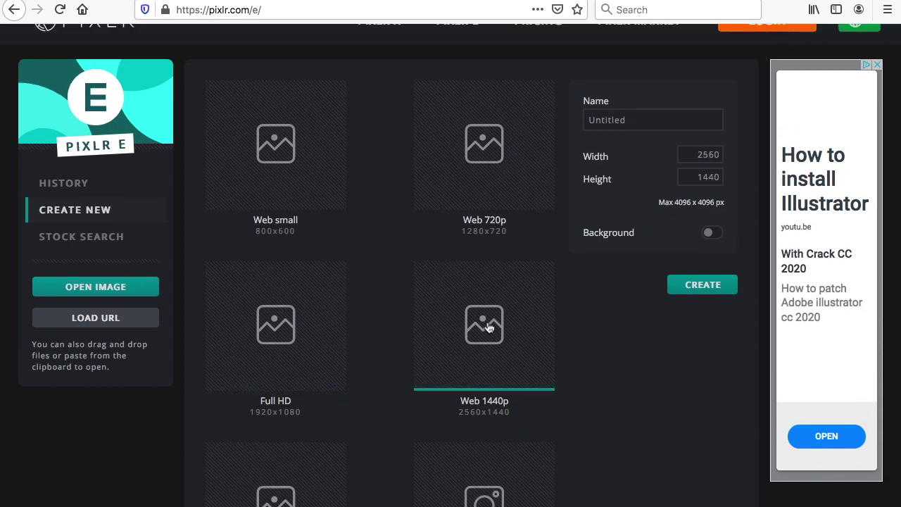
{"action": "left_click", "coordinate": [655, 121]}
{"action": "double_click", "coordinate": [658, 121]}
{"action": "key", "text": "BackSpace"}
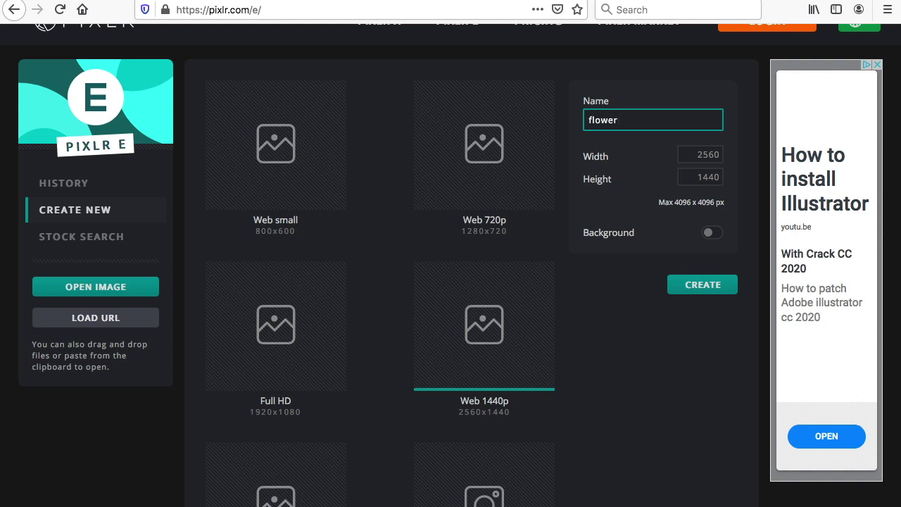
{"action": "left_click", "coordinate": [714, 286]}
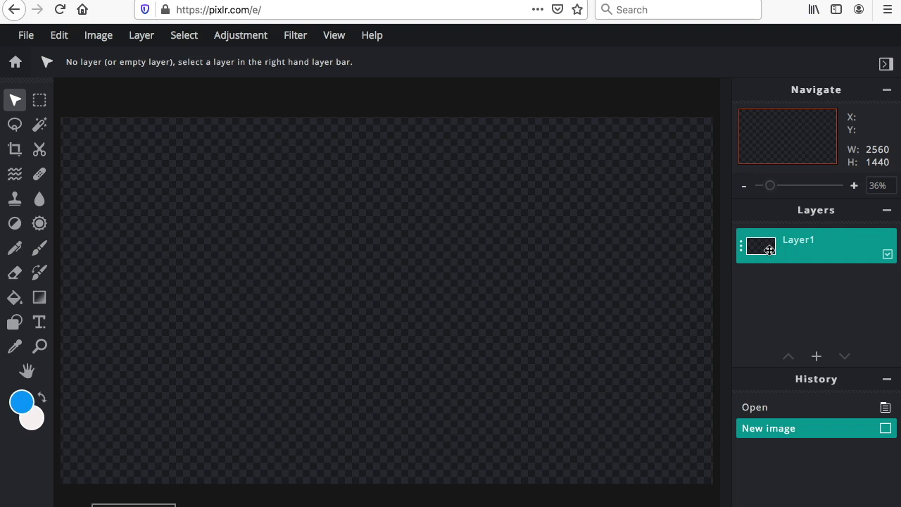
- Set the foreground colour to cyan #04DAF6 and flood the whole canvas with it using the Fill tool
{"action": "left_click", "coordinate": [21, 402]}
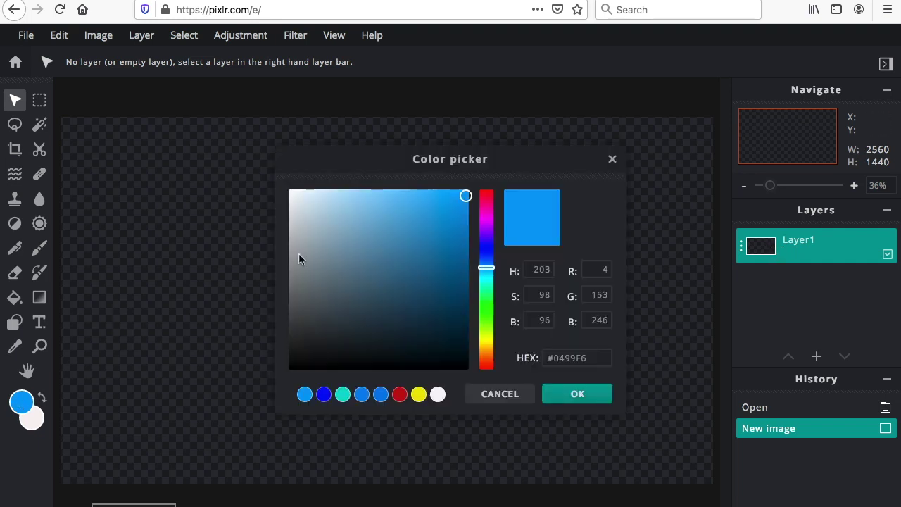
{"action": "left_click_drag", "start_coordinate": [486, 268], "coordinate": [486, 276]}
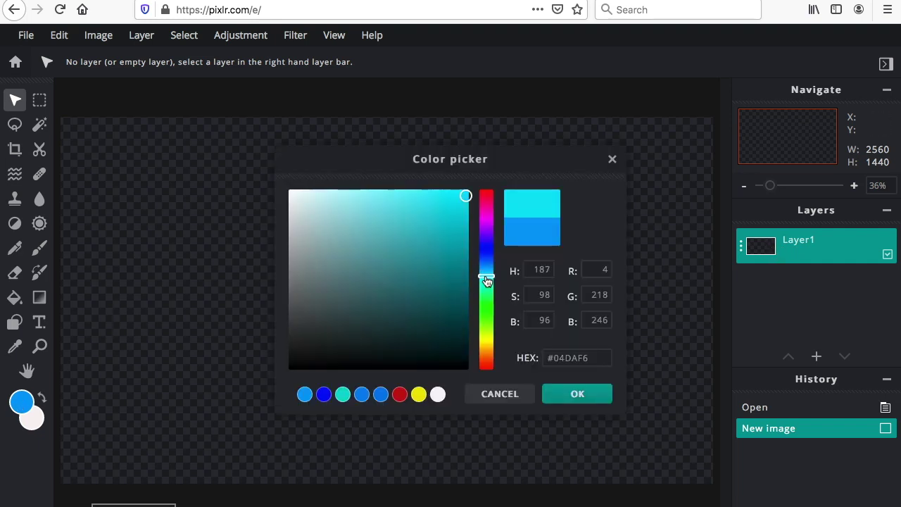
{"action": "left_click", "coordinate": [564, 394]}
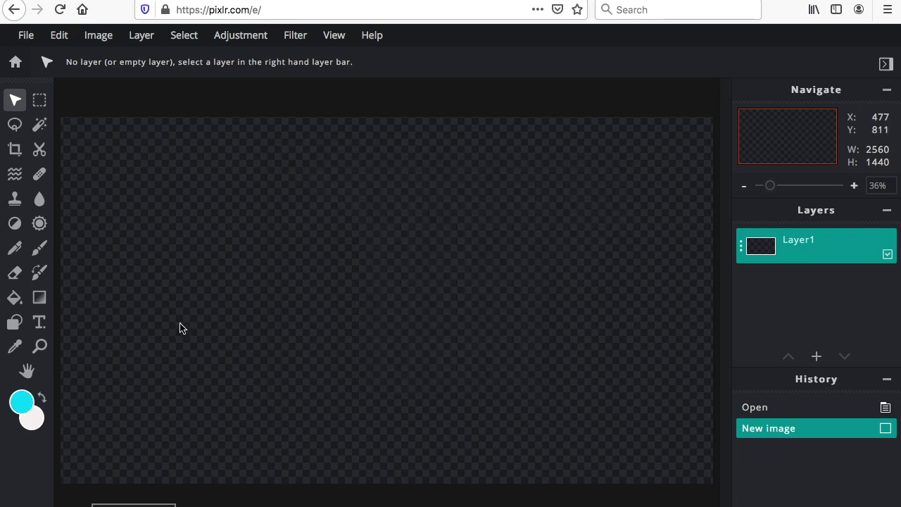
{"action": "left_click", "coordinate": [15, 303]}
{"action": "left_click", "coordinate": [233, 298]}
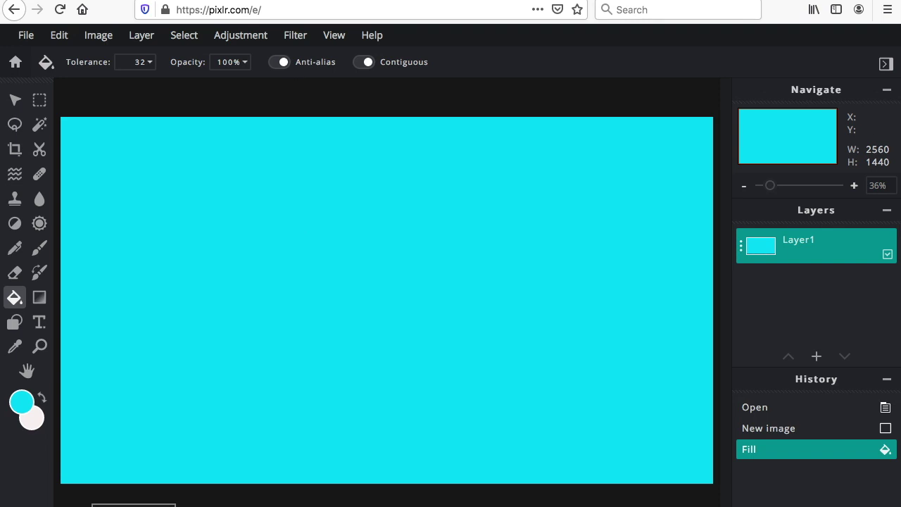
- Add the image flower.jpg from the Desktop as a layer above the cyan background
{"action": "left_click", "coordinate": [141, 35]}
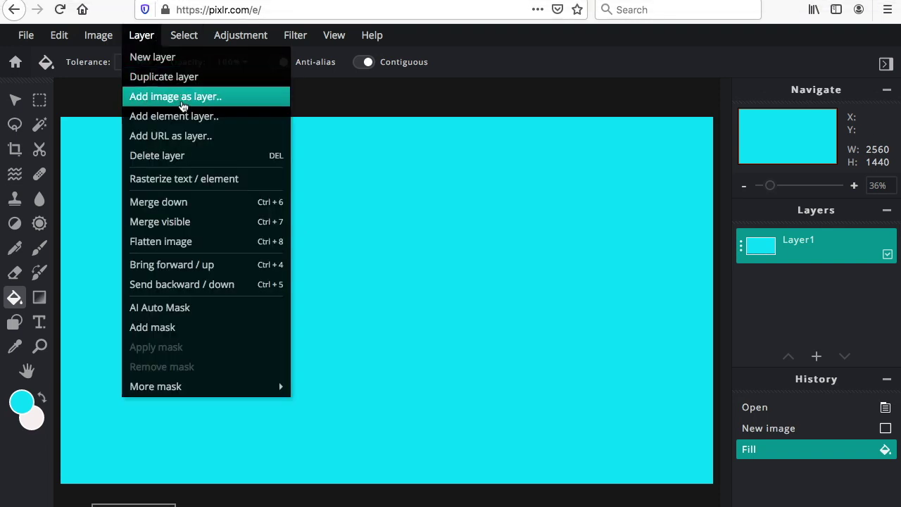
{"action": "left_click", "coordinate": [161, 97]}
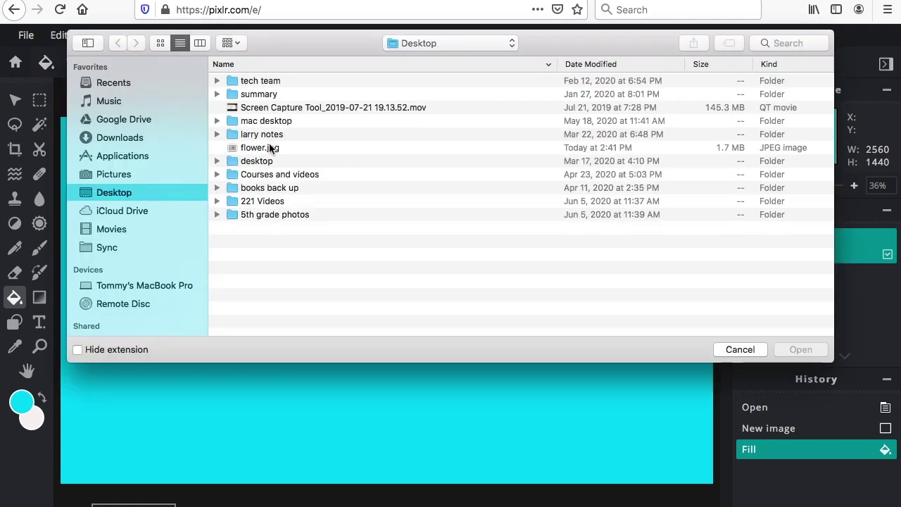
{"action": "left_click", "coordinate": [271, 148]}
{"action": "left_click", "coordinate": [802, 349]}
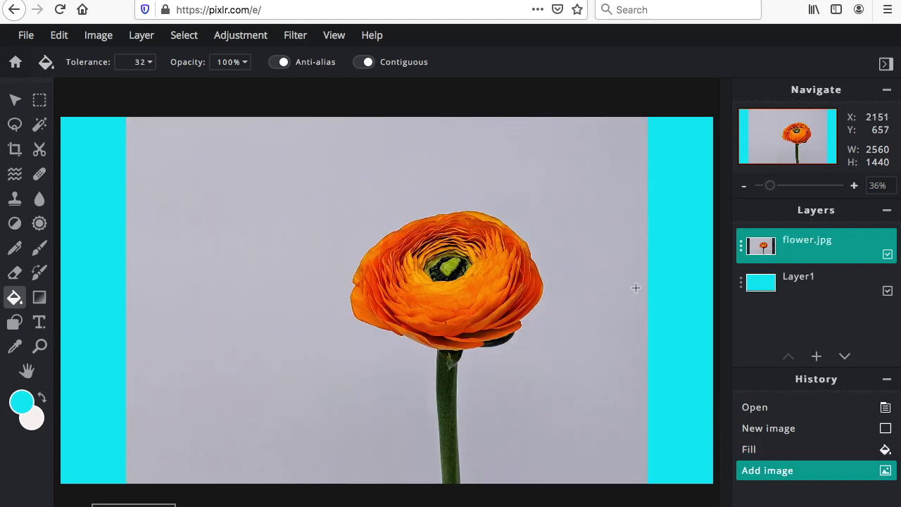
{"action": "left_click_drag", "start_coordinate": [815, 243], "coordinate": [781, 251]}
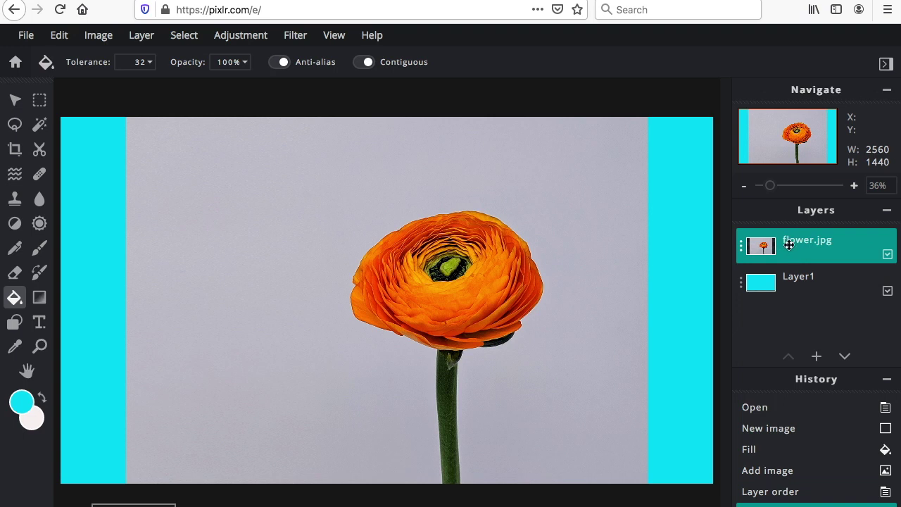
- Shrink the flower.jpg layer to about 1512 x 1134 and place it at about left 483, top 158
{"action": "left_click", "coordinate": [25, 103]}
{"action": "left_click_drag", "start_coordinate": [126, 116], "coordinate": [226, 196]}
{"action": "left_click_drag", "start_coordinate": [512, 402], "coordinate": [575, 442]}
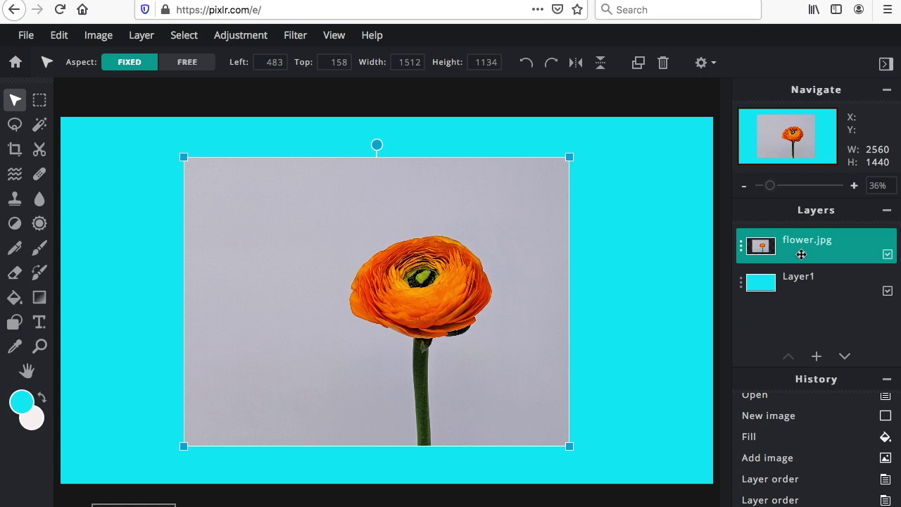
{"action": "mouse_move", "coordinate": [802, 254]}
{"action": "left_mouse_down"}
{"action": "mouse_move", "coordinate": [800, 284]}
{"action": "mouse_move", "coordinate": [801, 244]}
{"action": "left_mouse_up"}
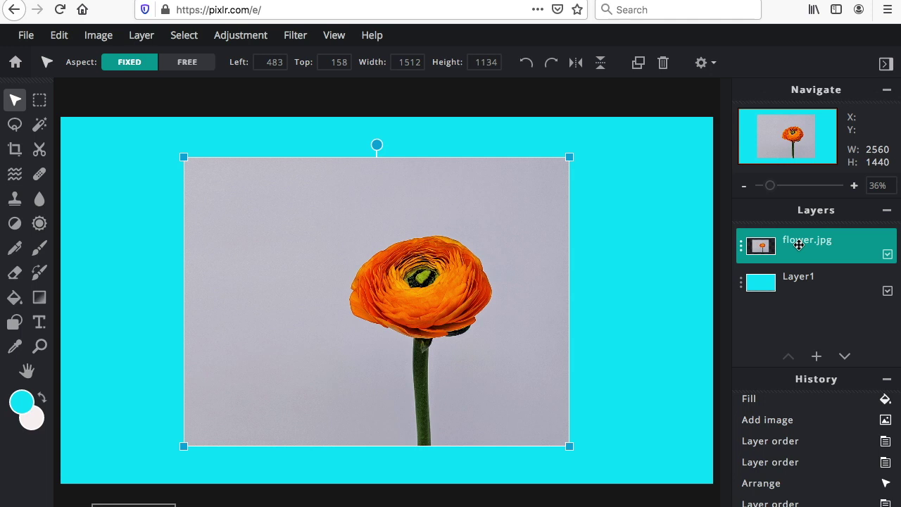
{"action": "left_click", "coordinate": [793, 287]}
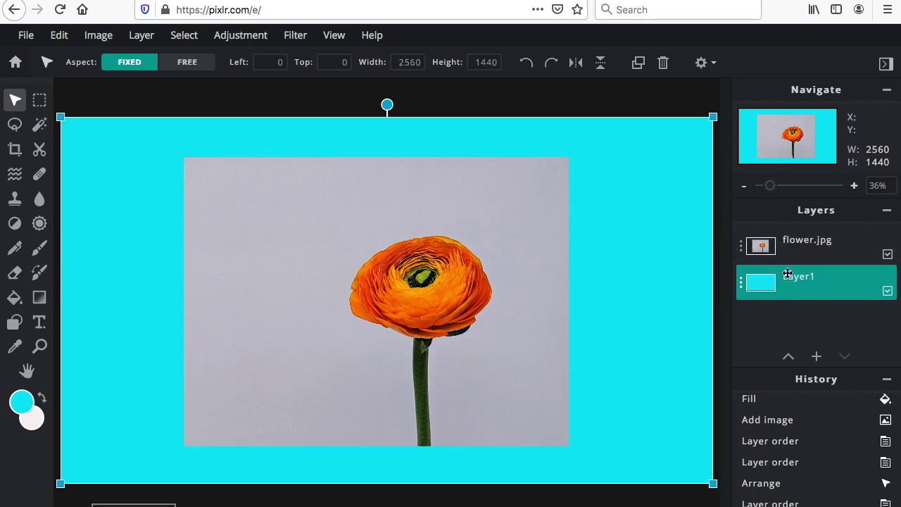
- Select the grey backdrop of the flower.jpg layer with the Wand at tolerance 32 and cut it out
{"action": "left_click", "coordinate": [802, 243]}
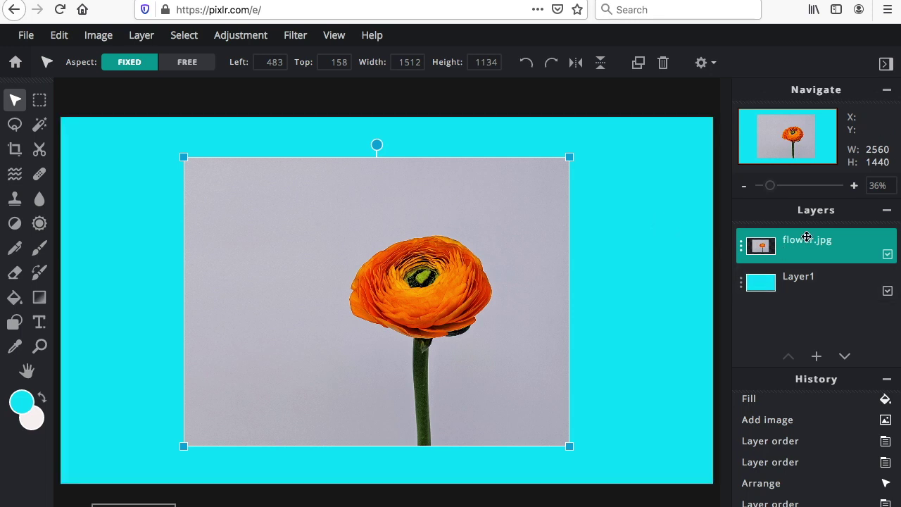
{"action": "left_click", "coordinate": [41, 126]}
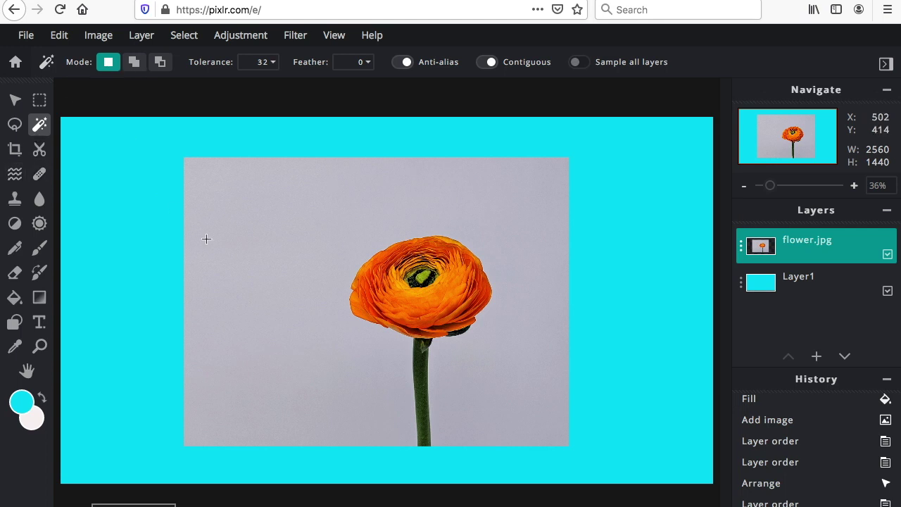
{"action": "left_click", "coordinate": [233, 203]}
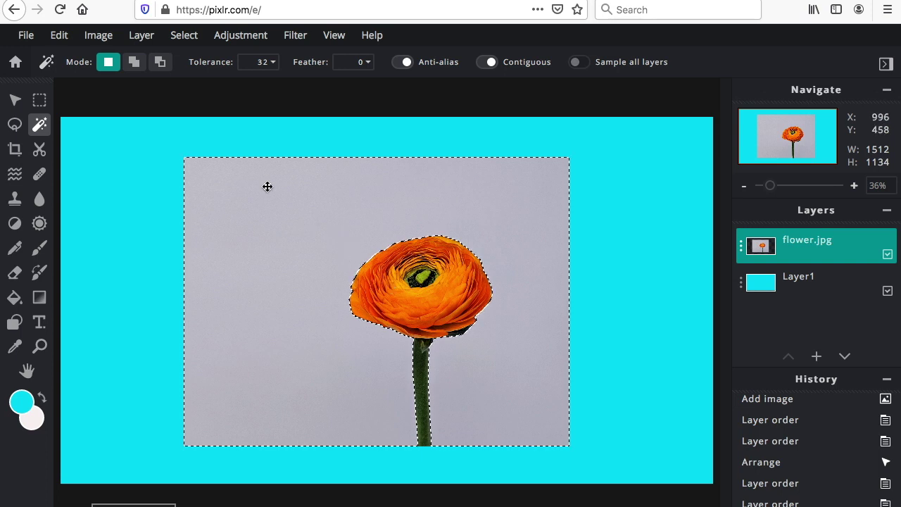
{"action": "left_click", "coordinate": [70, 40]}
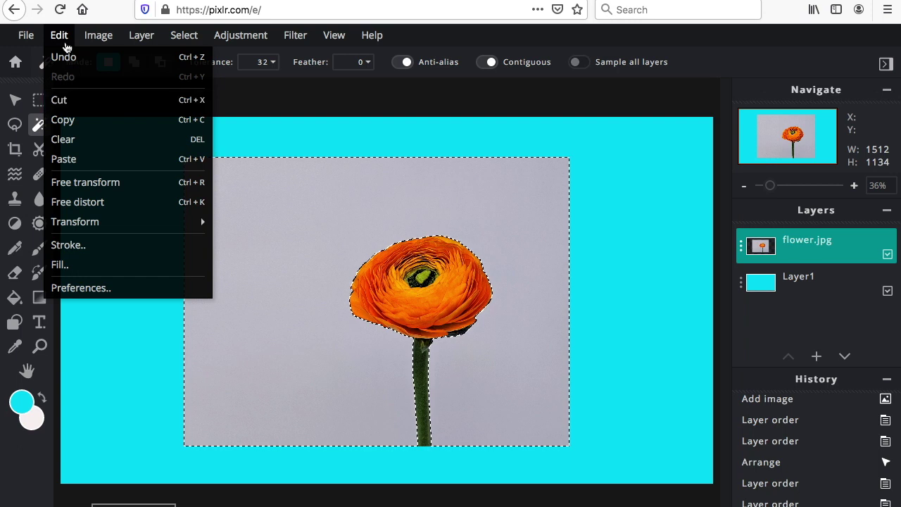
{"action": "left_click", "coordinate": [67, 109]}
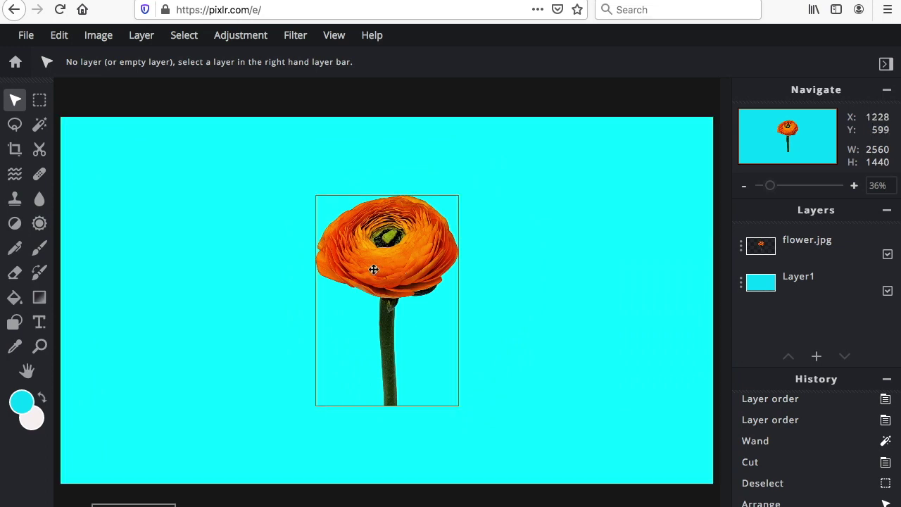
- Move the cut-out flower to the middle of the canvas, at about left 999, top 306
{"action": "mouse_move", "coordinate": [418, 268]}
{"action": "left_mouse_down"}
{"action": "mouse_move", "coordinate": [444, 276]}
{"action": "mouse_move", "coordinate": [416, 262]}
{"action": "mouse_move", "coordinate": [416, 298]}
{"action": "mouse_move", "coordinate": [415, 268]}
{"action": "left_mouse_up"}
{"action": "left_click", "coordinate": [565, 330]}
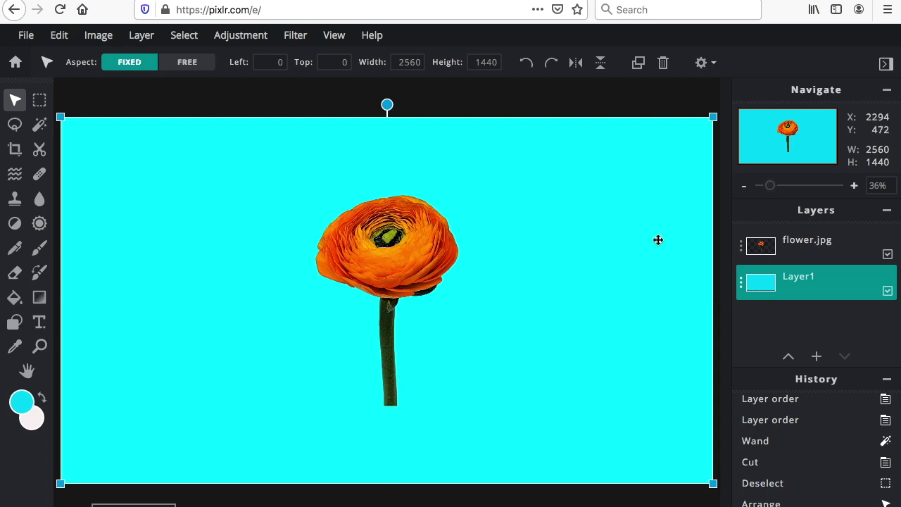
{"action": "left_click", "coordinate": [804, 254]}
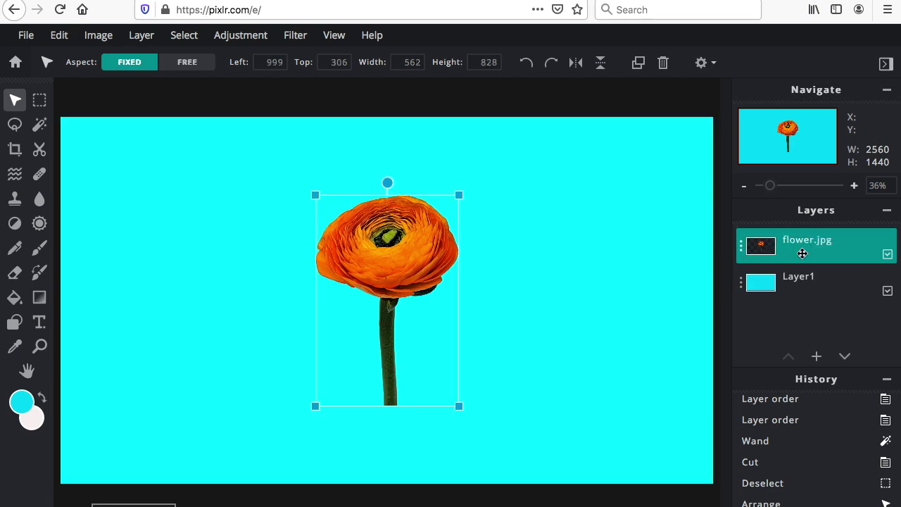
{"action": "left_click", "coordinate": [796, 279]}
- Apply a Brightness & contrast adjustment to the flower.jpg layer with brightness 1 and contrast 8
{"action": "left_click", "coordinate": [804, 250]}
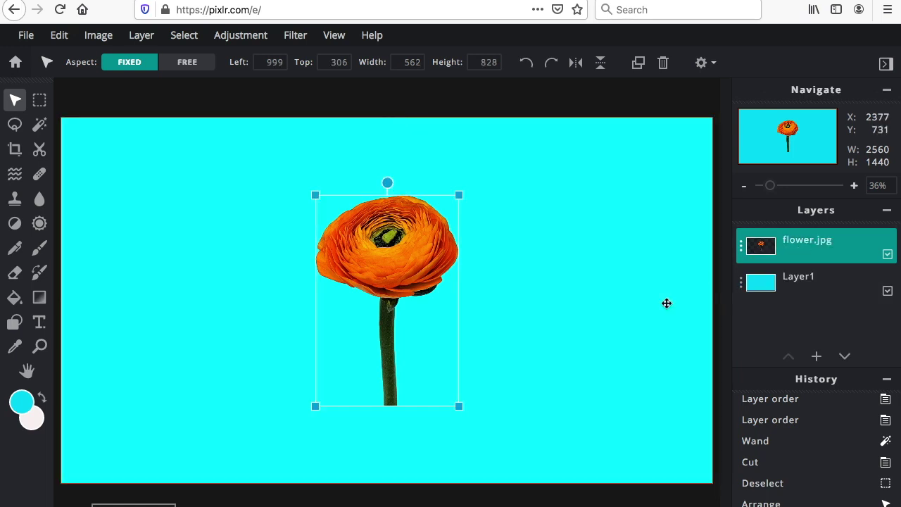
{"action": "left_click", "coordinate": [264, 40]}
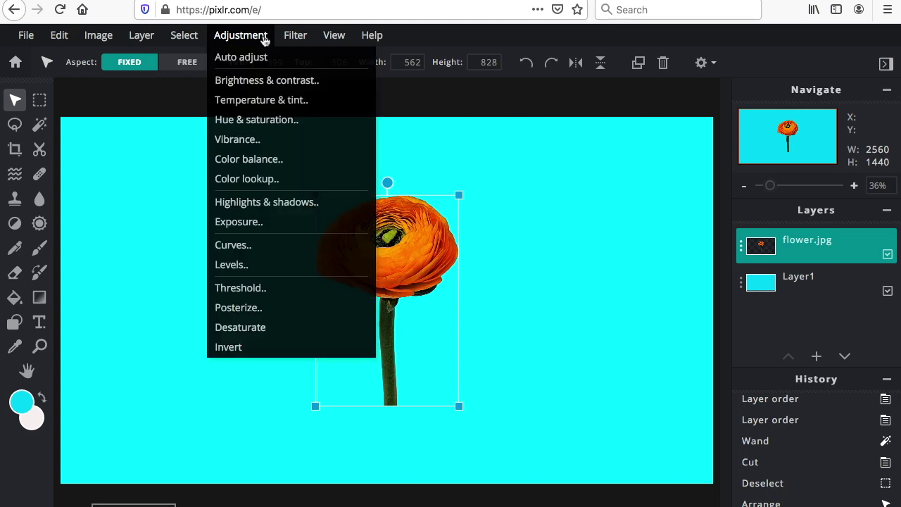
{"action": "left_click", "coordinate": [272, 80]}
{"action": "left_click_drag", "start_coordinate": [649, 305], "coordinate": [554, 312]}
{"action": "left_click_drag", "start_coordinate": [577, 318], "coordinate": [651, 312]}
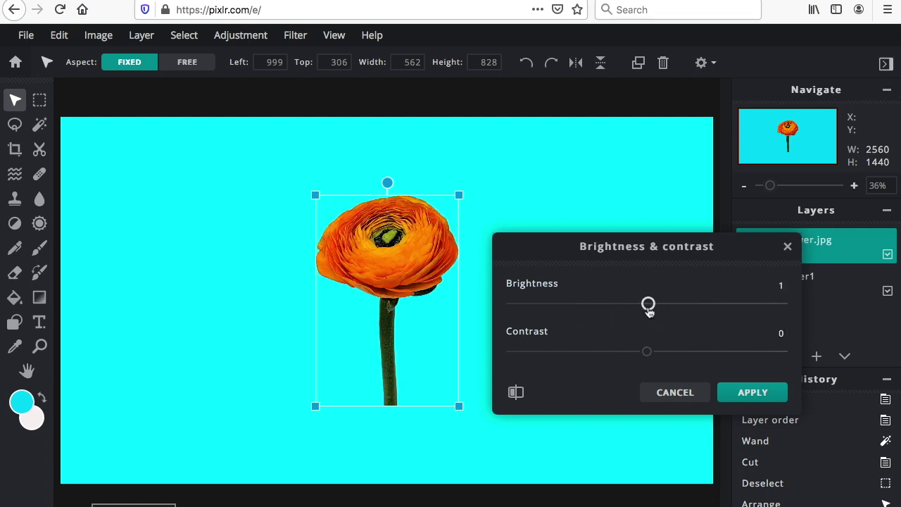
{"action": "left_click_drag", "start_coordinate": [648, 351], "coordinate": [658, 372]}
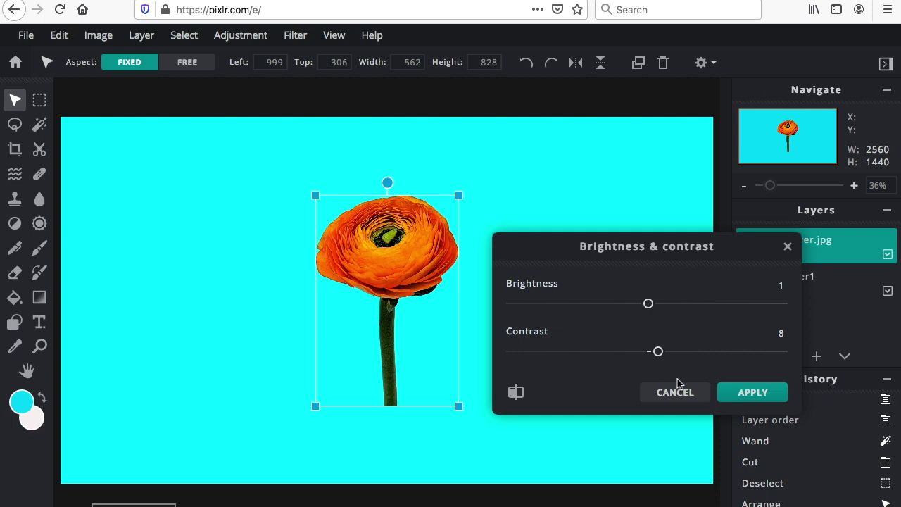
{"action": "left_click", "coordinate": [753, 393]}
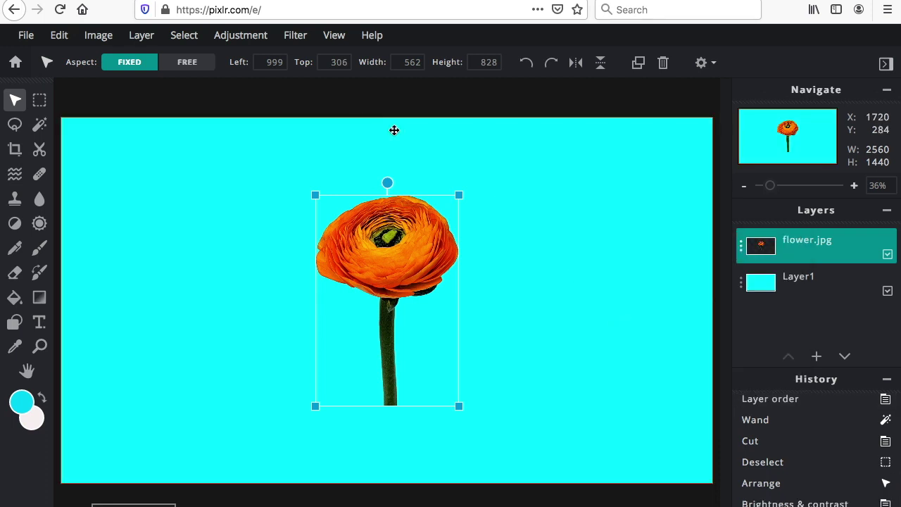
- Apply a Hue & saturation adjustment to the flower with hue about -18, saturation 1 and lightness -2
{"action": "left_click", "coordinate": [266, 36]}
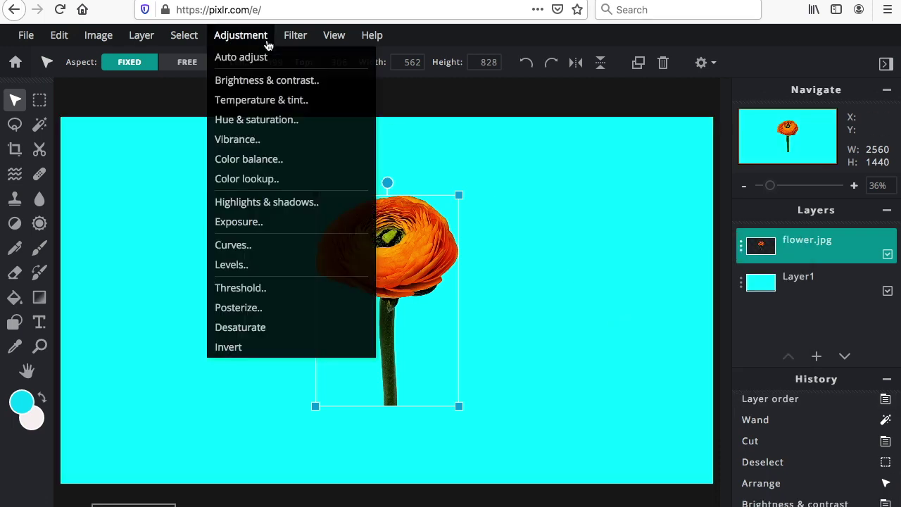
{"action": "left_click", "coordinate": [274, 121]}
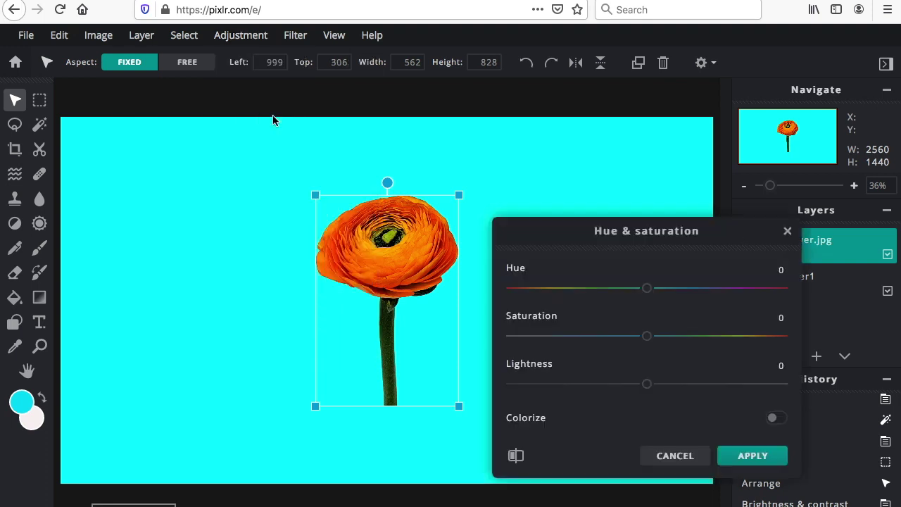
{"action": "left_click_drag", "start_coordinate": [645, 295], "coordinate": [624, 298]}
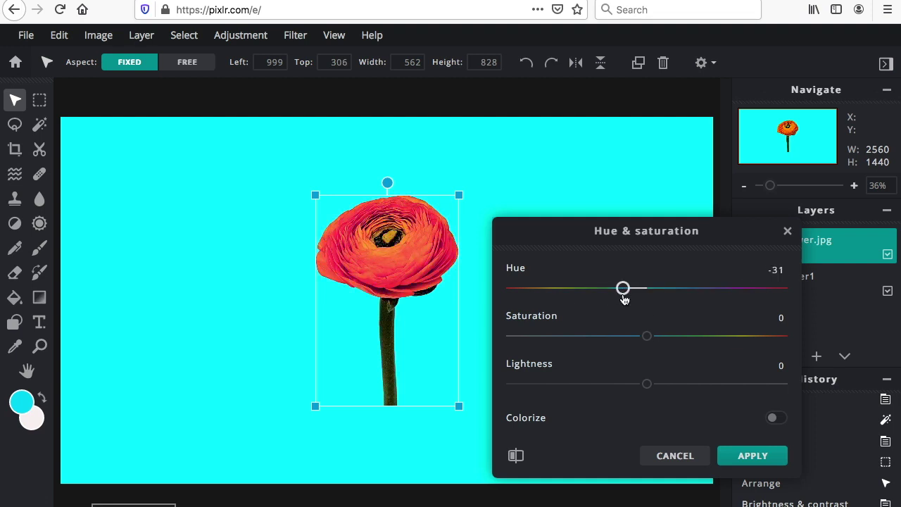
{"action": "left_click_drag", "start_coordinate": [651, 342], "coordinate": [735, 347]}
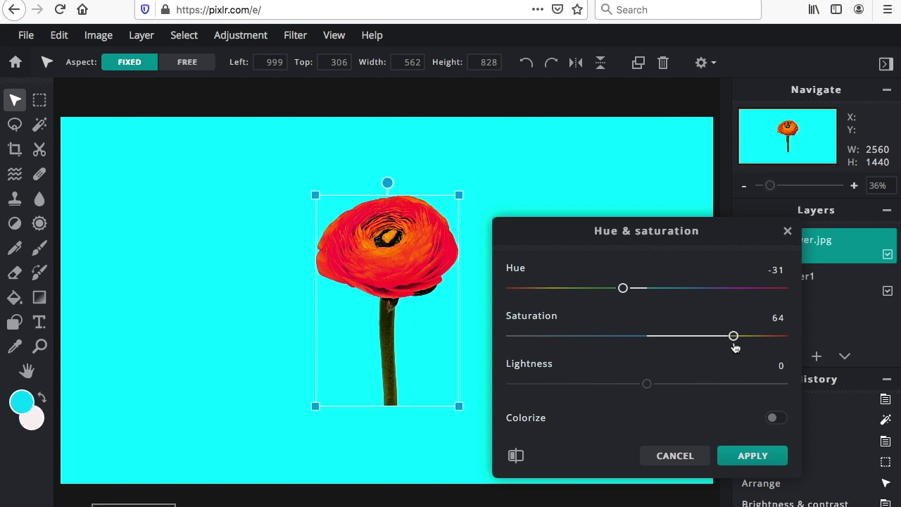
{"action": "mouse_move", "coordinate": [636, 389]}
{"action": "left_mouse_down"}
{"action": "mouse_move", "coordinate": [596, 386]}
{"action": "mouse_move", "coordinate": [683, 388]}
{"action": "mouse_move", "coordinate": [642, 389]}
{"action": "left_mouse_up"}
{"action": "left_click_drag", "start_coordinate": [734, 338], "coordinate": [649, 342]}
{"action": "mouse_move", "coordinate": [625, 296]}
{"action": "left_mouse_down"}
{"action": "mouse_move", "coordinate": [670, 293]}
{"action": "mouse_move", "coordinate": [606, 291]}
{"action": "mouse_move", "coordinate": [636, 289]}
{"action": "left_mouse_up"}
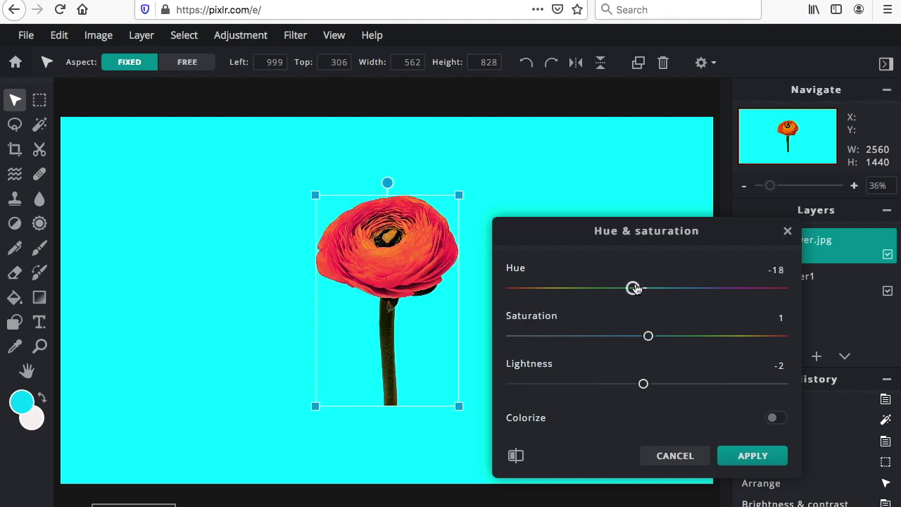
{"action": "left_click", "coordinate": [778, 462]}
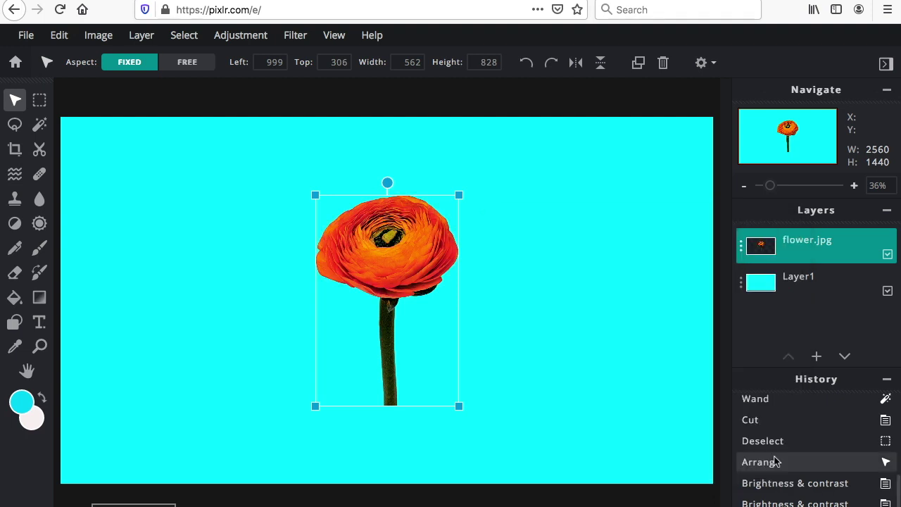
{"action": "left_click", "coordinate": [640, 362]}
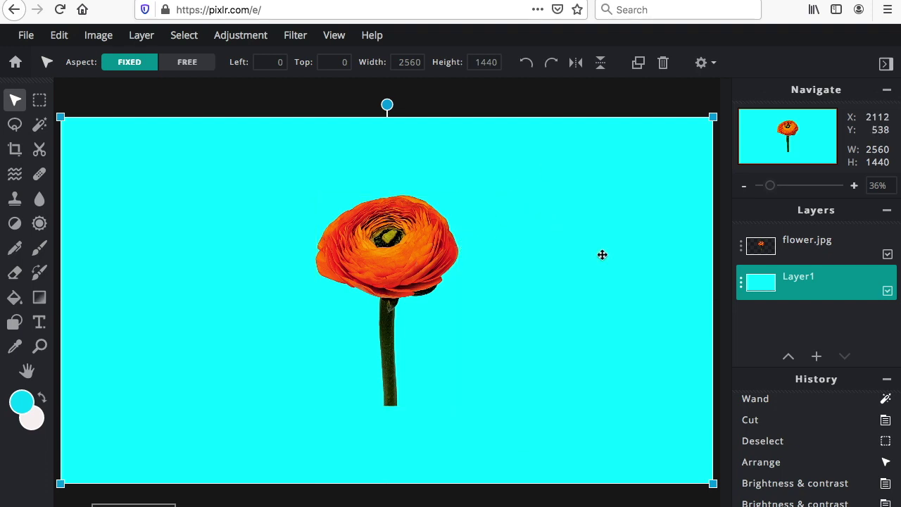
{"action": "left_click", "coordinate": [806, 255]}
{"action": "left_click", "coordinate": [801, 278]}
- Try the Screen, Overlay, Darken and Lighten blend modes in turn on the flower.jpg layer
{"action": "left_click", "coordinate": [811, 240]}
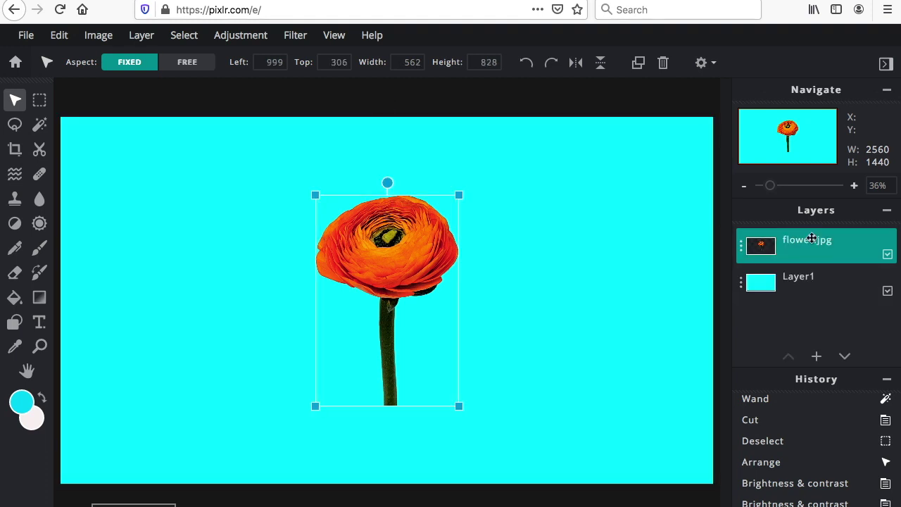
{"action": "left_click", "coordinate": [746, 249]}
{"action": "left_click", "coordinate": [714, 305]}
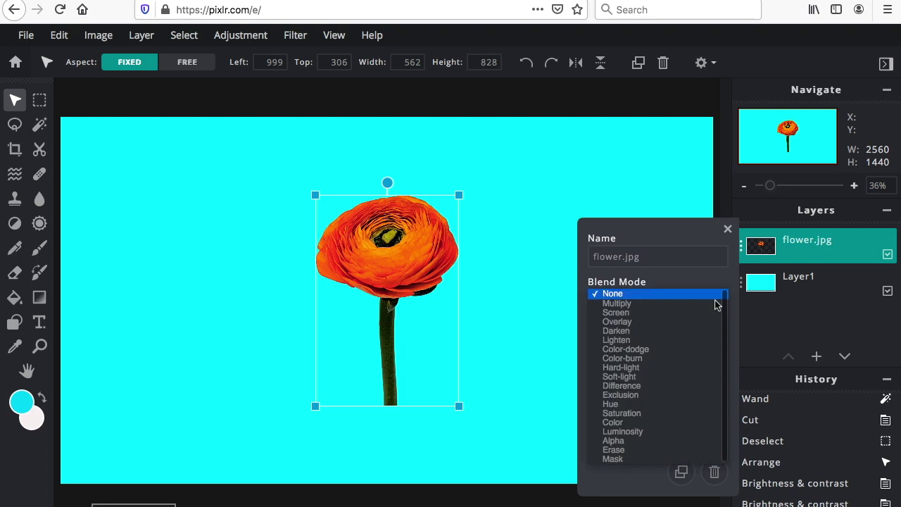
{"action": "left_click", "coordinate": [707, 318]}
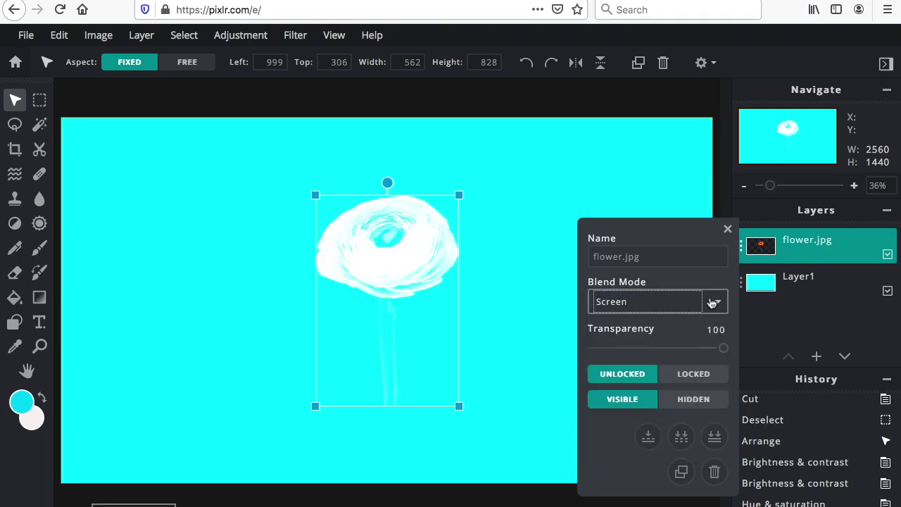
{"action": "left_click", "coordinate": [711, 302]}
{"action": "left_click", "coordinate": [708, 304]}
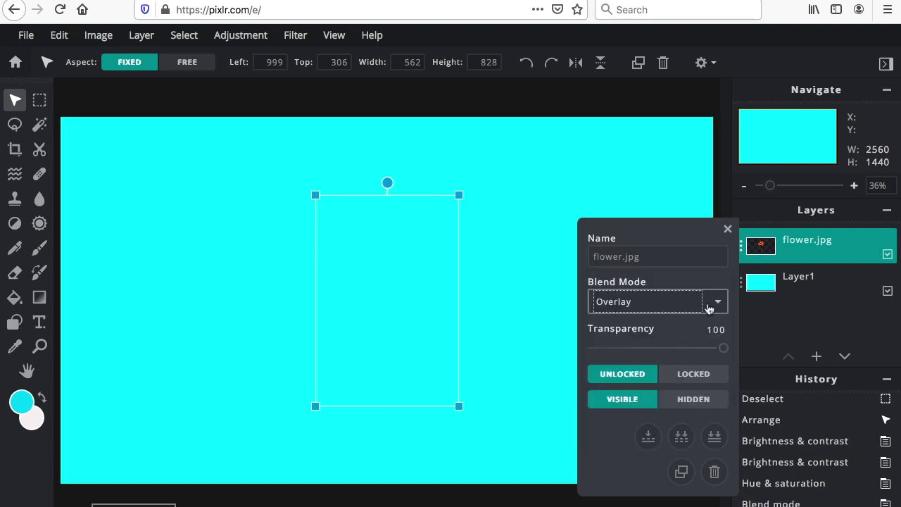
{"action": "left_click", "coordinate": [709, 308]}
{"action": "left_click", "coordinate": [709, 305]}
{"action": "left_click", "coordinate": [716, 304]}
{"action": "left_click", "coordinate": [707, 306]}
- Try the Soft-light and Color-dodge blend modes on the flower.jpg layer
{"action": "left_click", "coordinate": [720, 304]}
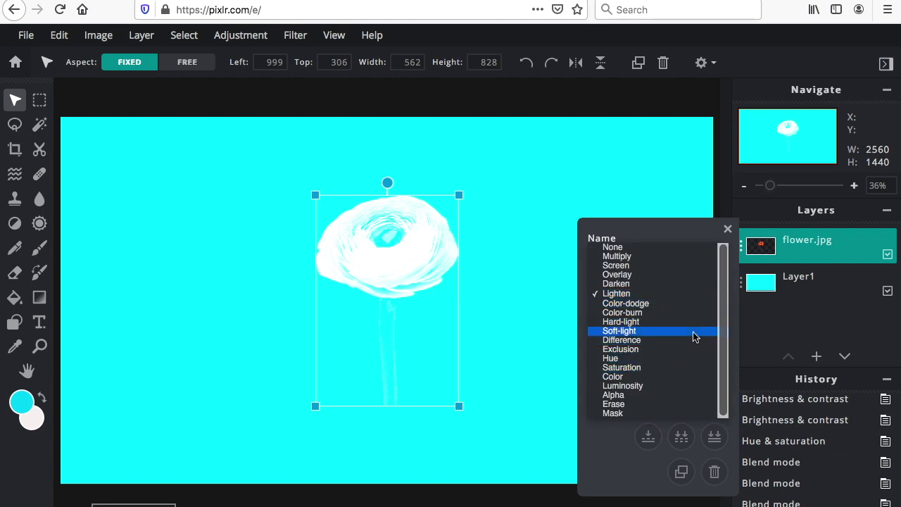
{"action": "left_click", "coordinate": [694, 336]}
{"action": "left_click", "coordinate": [715, 302]}
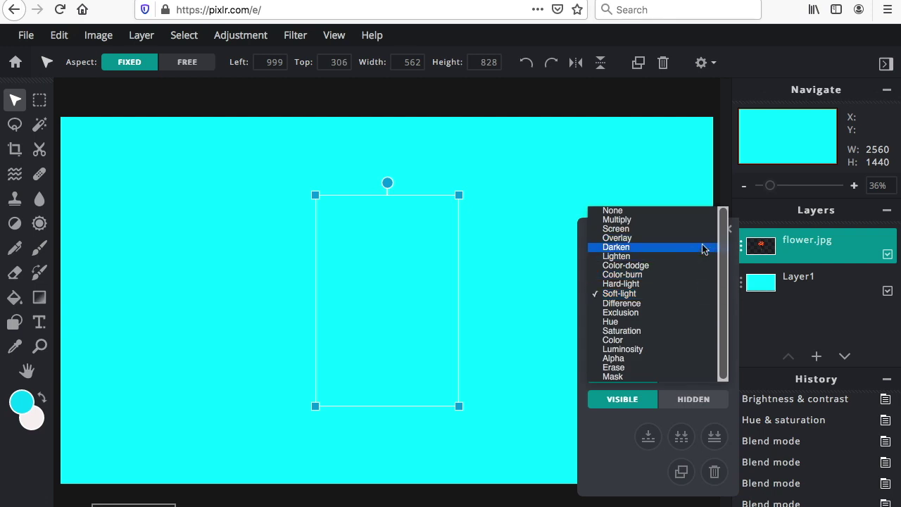
{"action": "left_click", "coordinate": [699, 268]}
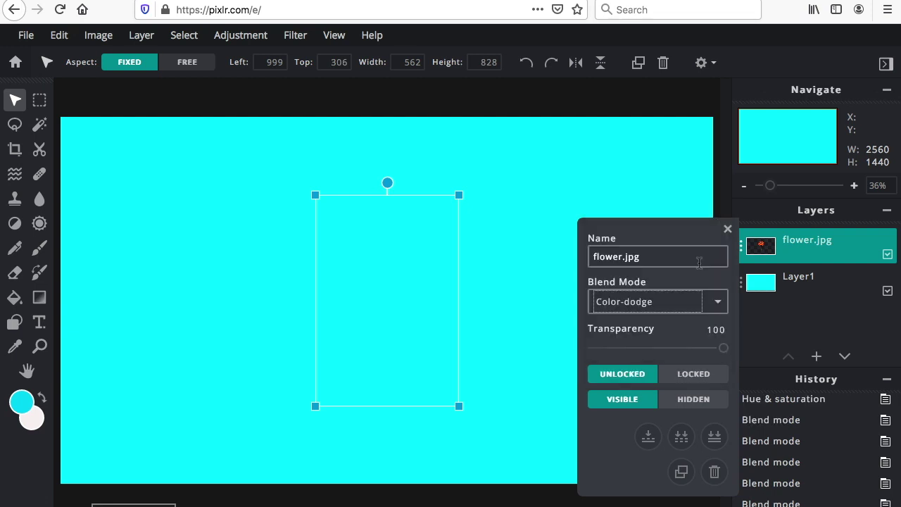
- Set the flower.jpg layer's blend mode to Difference with transparency at 100
{"action": "left_click", "coordinate": [713, 301]}
{"action": "left_click", "coordinate": [672, 332]}
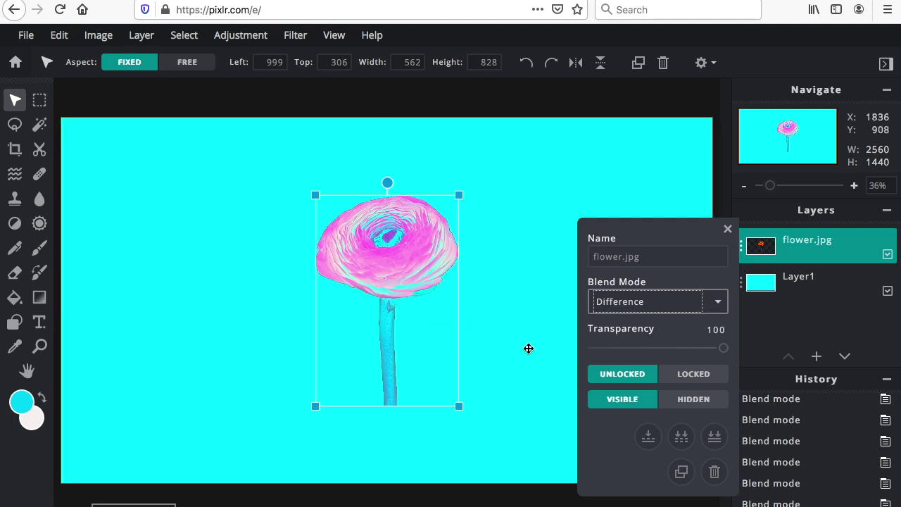
{"action": "mouse_move", "coordinate": [724, 355]}
{"action": "left_mouse_down"}
{"action": "mouse_move", "coordinate": [628, 356]}
{"action": "mouse_move", "coordinate": [714, 371]}
{"action": "mouse_move", "coordinate": [728, 348]}
{"action": "left_mouse_up"}
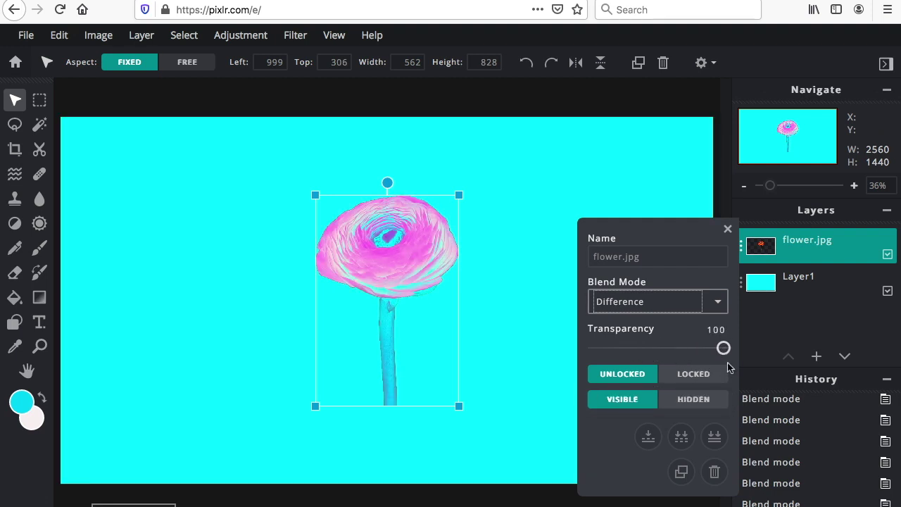
{"action": "left_click", "coordinate": [609, 186]}
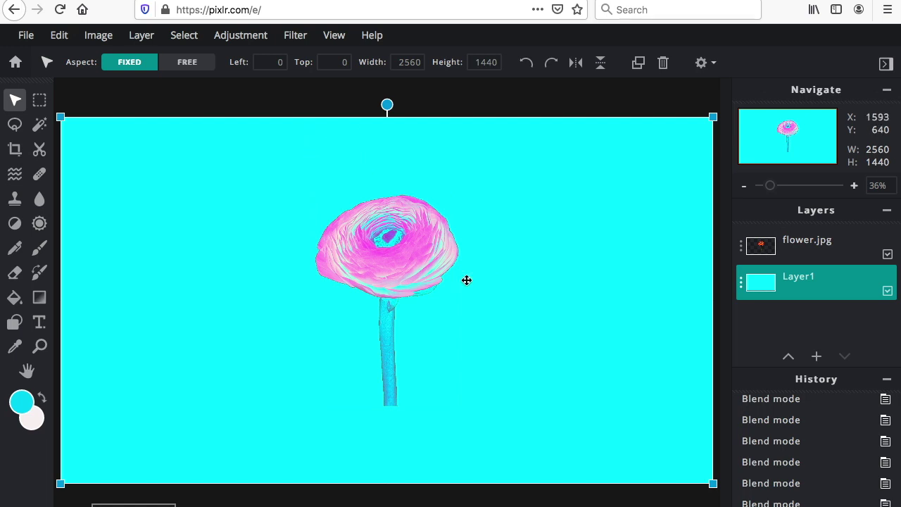
{"action": "left_click", "coordinate": [789, 259]}
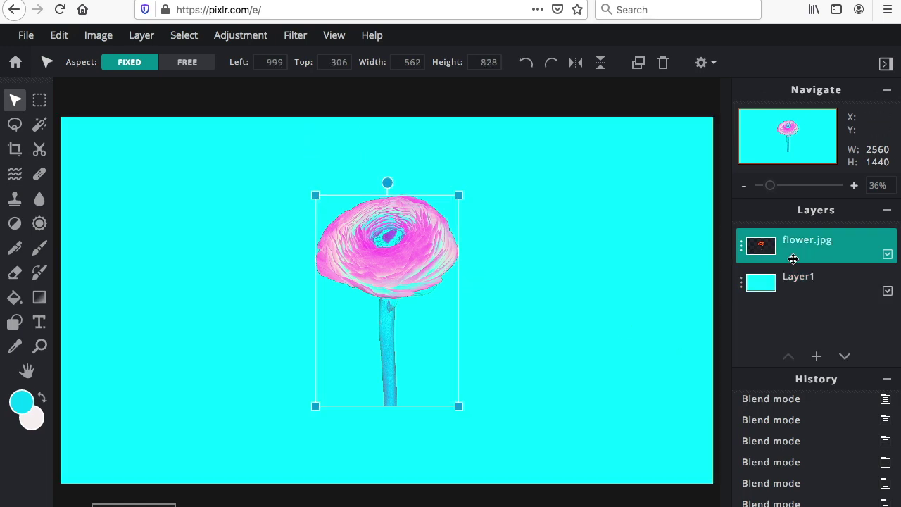
{"action": "left_click", "coordinate": [741, 247]}
{"action": "left_click", "coordinate": [655, 162]}
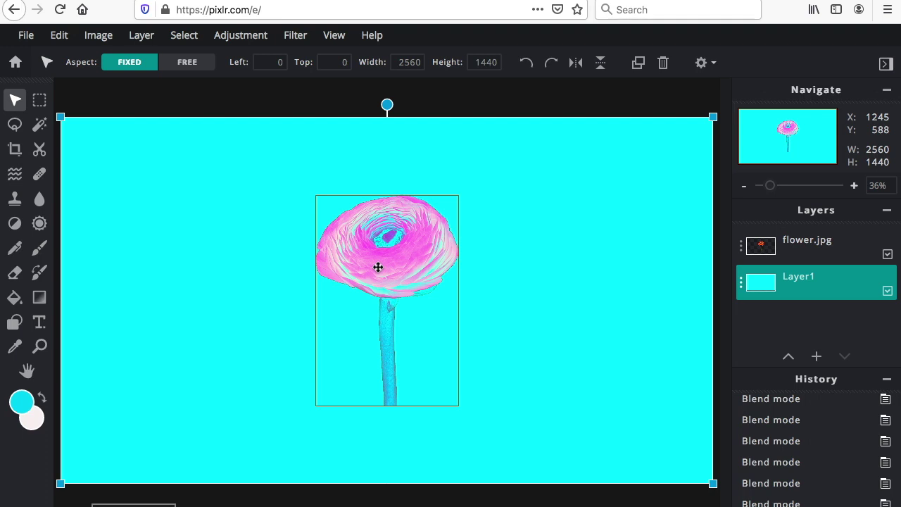
{"action": "left_click", "coordinate": [251, 37]}
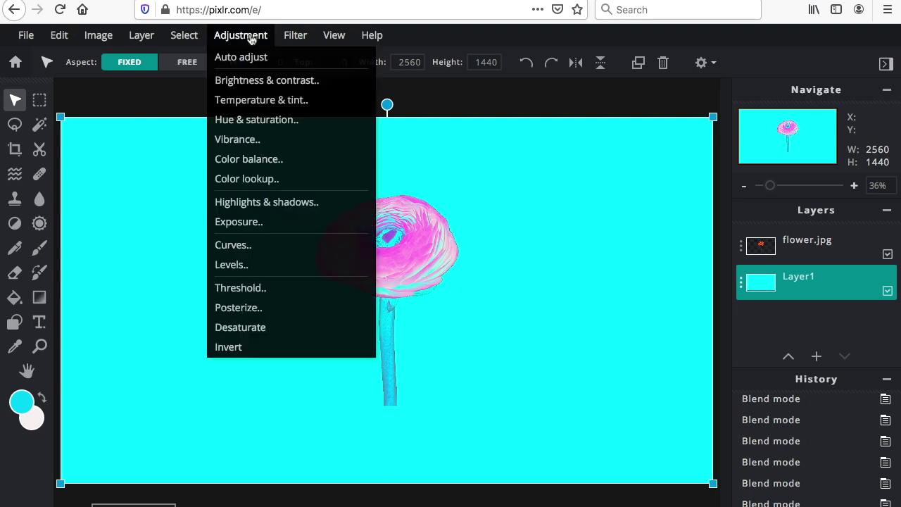
{"action": "left_click", "coordinate": [798, 240]}
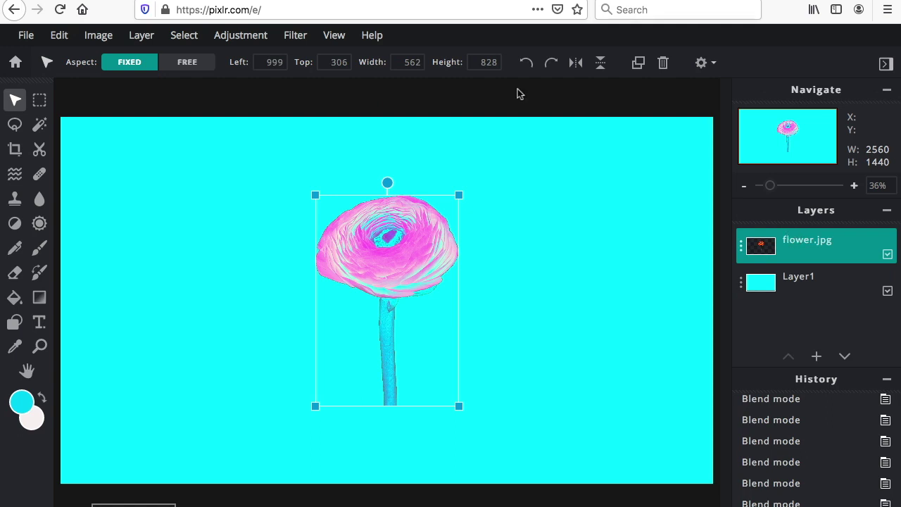
{"action": "left_click", "coordinate": [255, 36]}
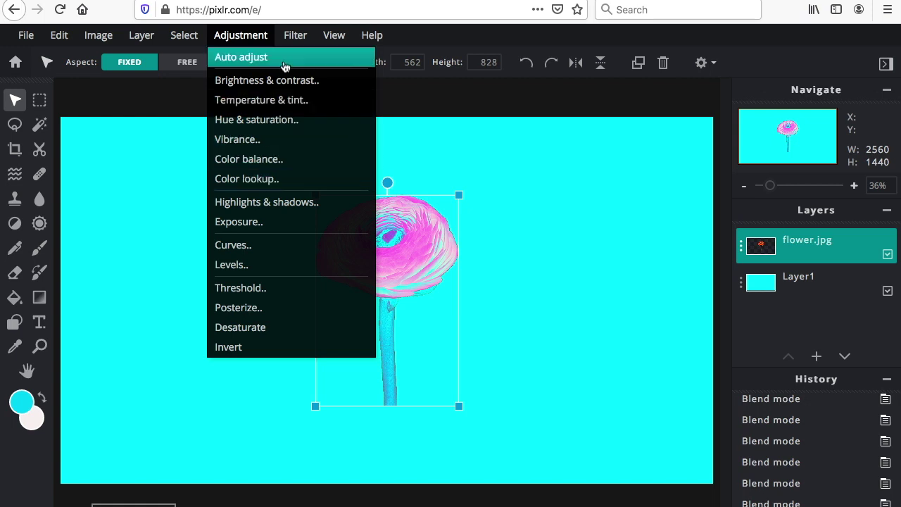
{"action": "left_click", "coordinate": [588, 201]}
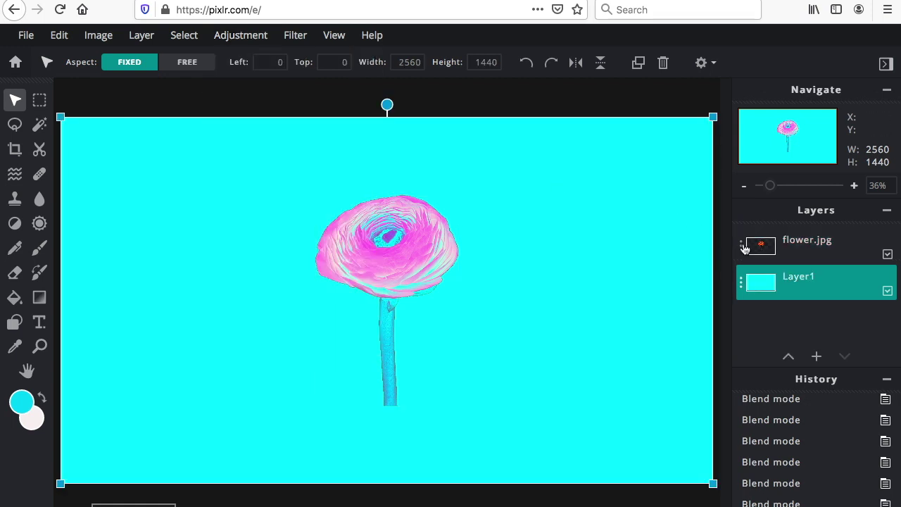
{"action": "left_click", "coordinate": [818, 244]}
{"action": "left_click", "coordinate": [741, 245]}
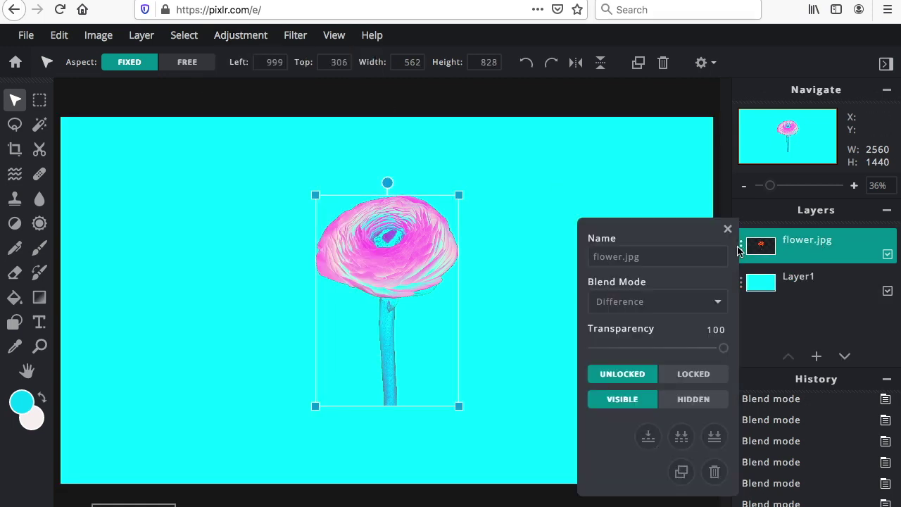
{"action": "left_click", "coordinate": [624, 182]}
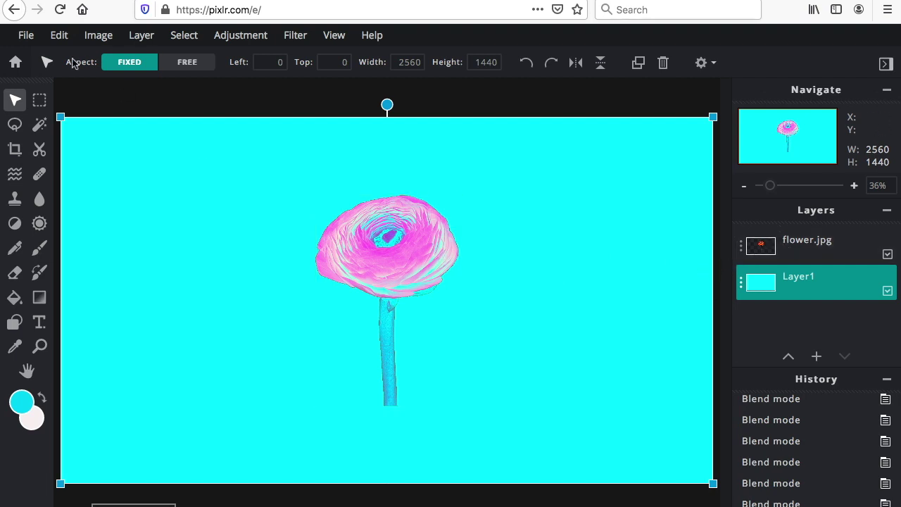
- Start saving the finished flower image
{"action": "left_click", "coordinate": [29, 36]}
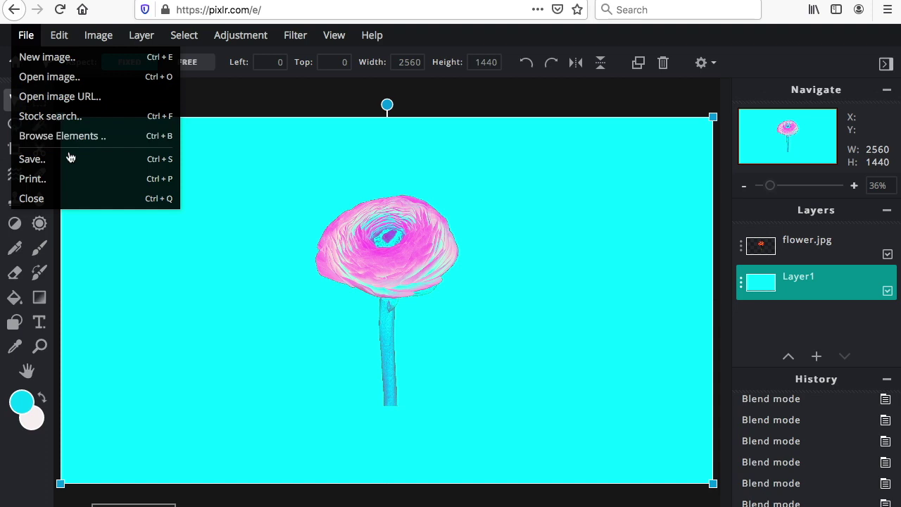